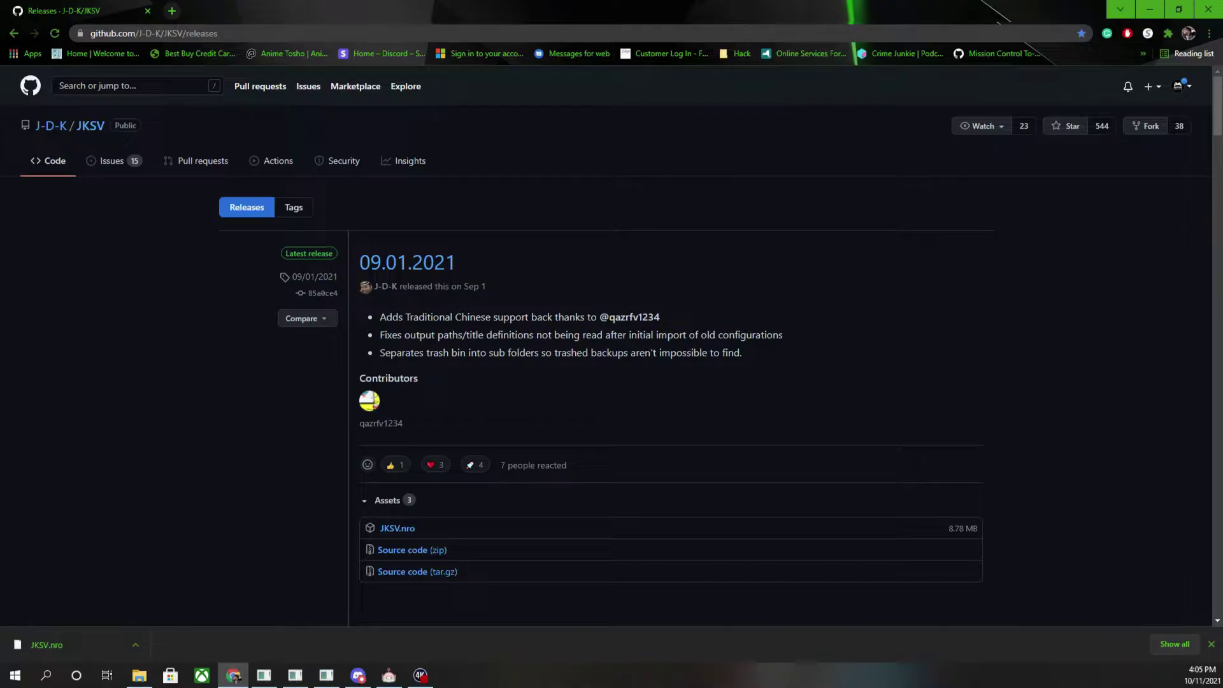
Step: Hide Chrome to reveal the desktop holding the downloaded JKSV.nro
{"action": "key", "text": "super+d"}
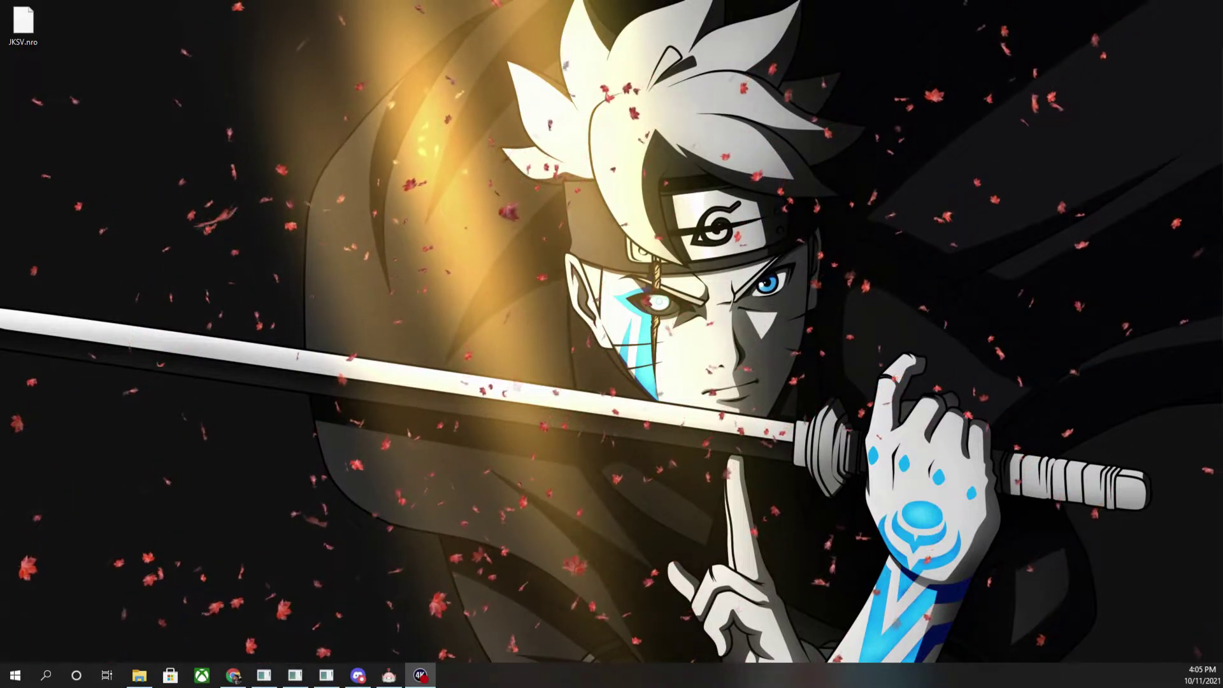
Step: Permanently delete the old JKSV.nro from USB Drive (F:)\switch and copy the new one in
{"action": "key", "text": "alt+Tab"}
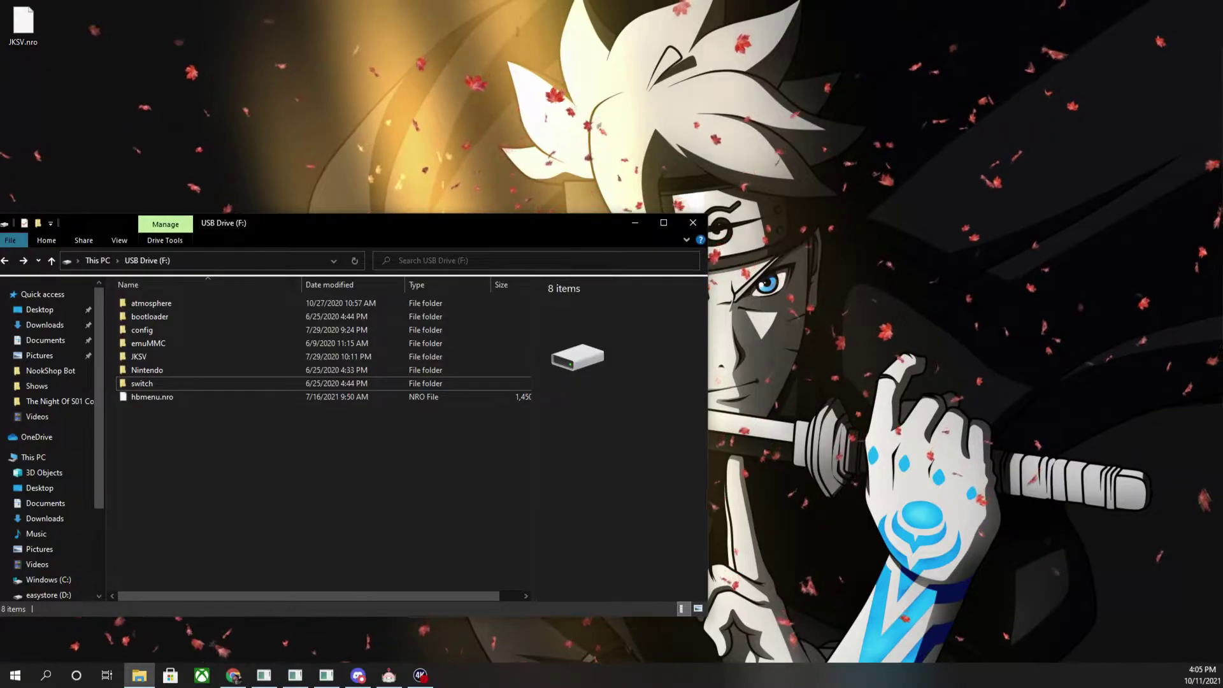
{"action": "double_click", "coordinate": [161, 385]}
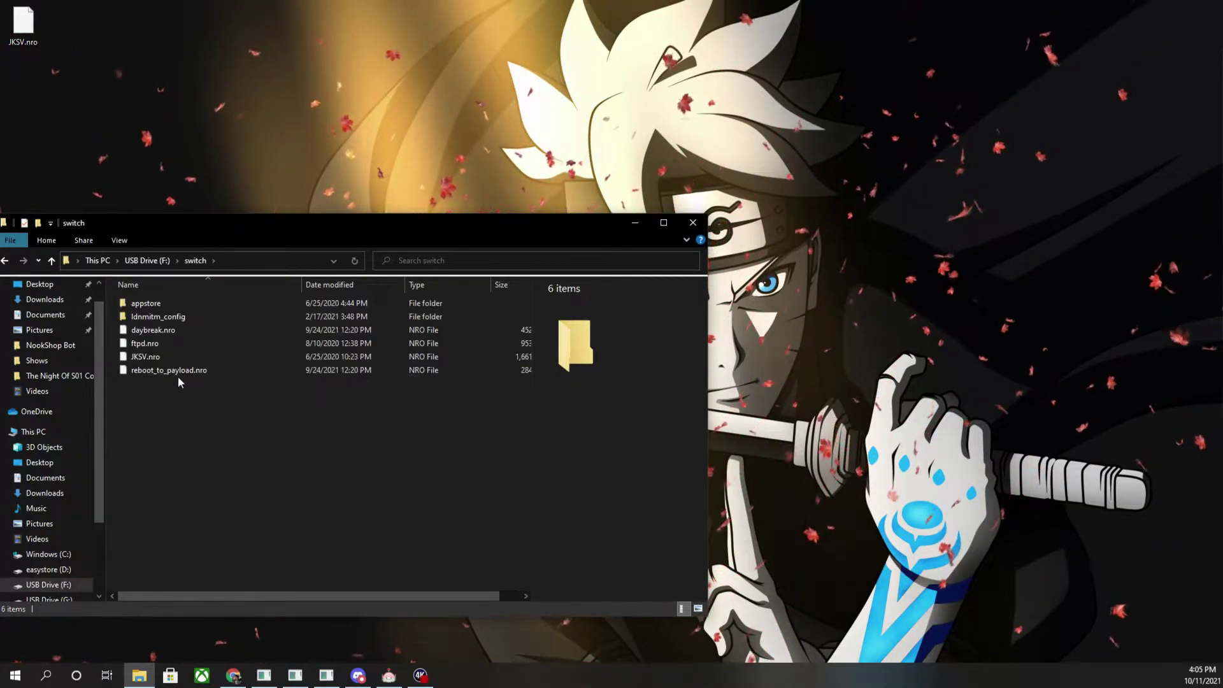
{"action": "left_click", "coordinate": [28, 29]}
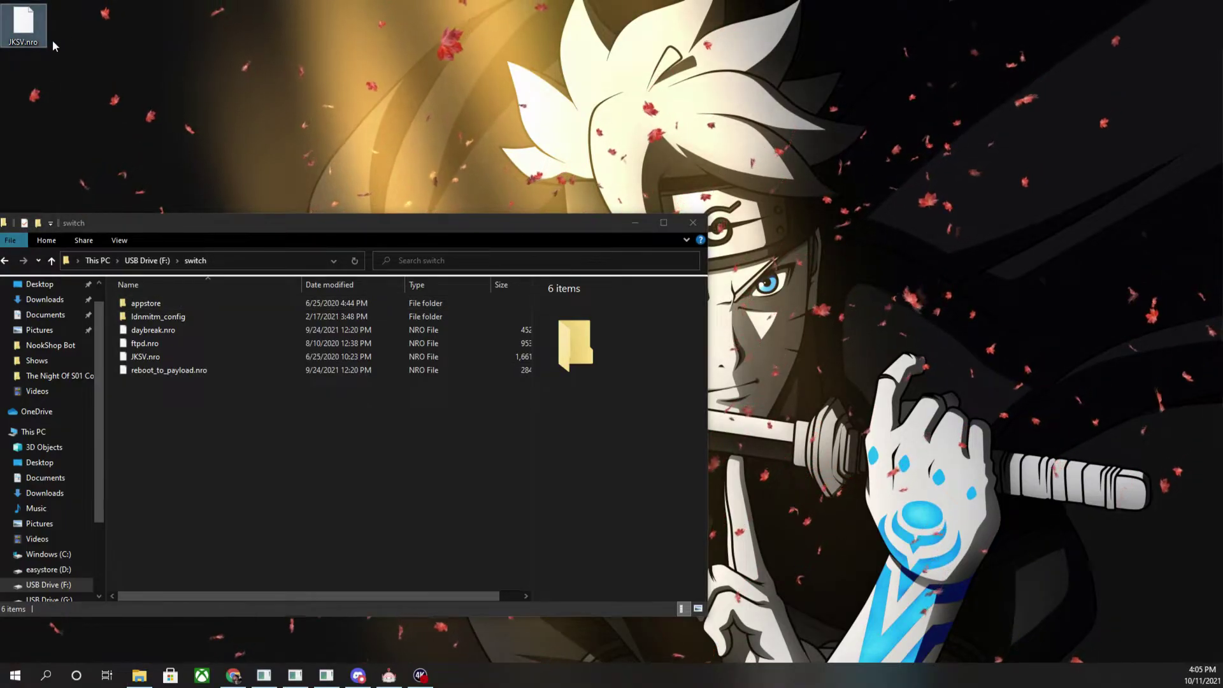
{"action": "left_click_drag", "start_coordinate": [35, 39], "coordinate": [156, 108]}
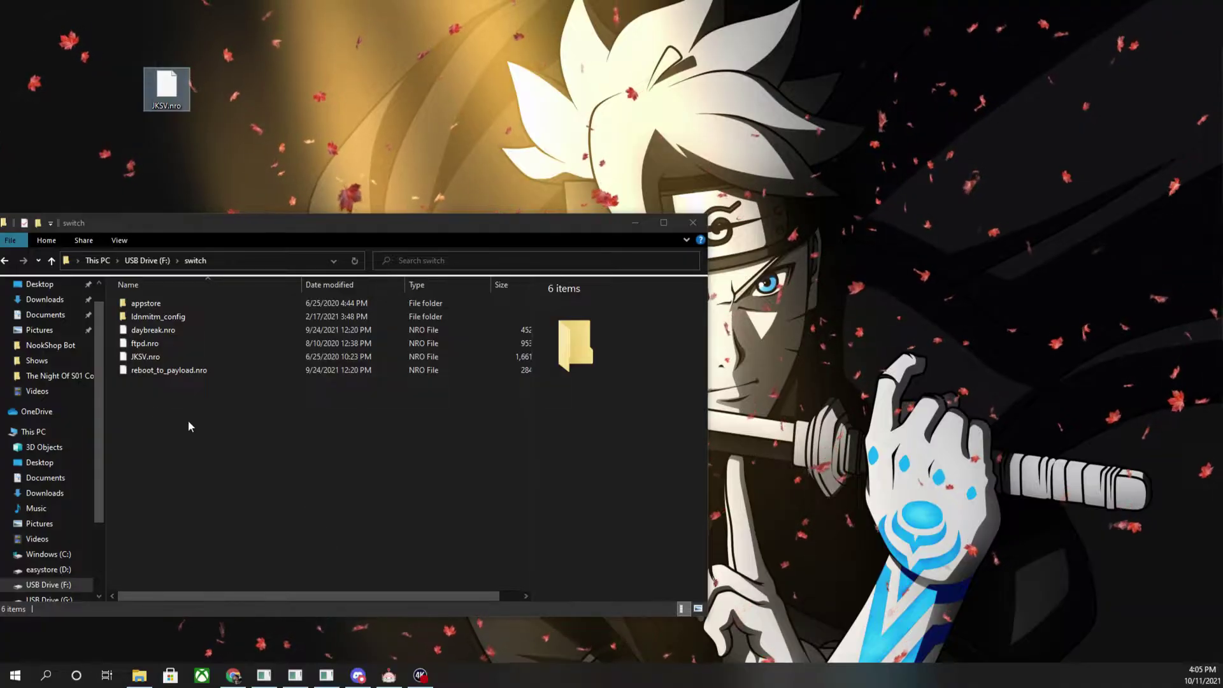
{"action": "left_click", "coordinate": [156, 356]}
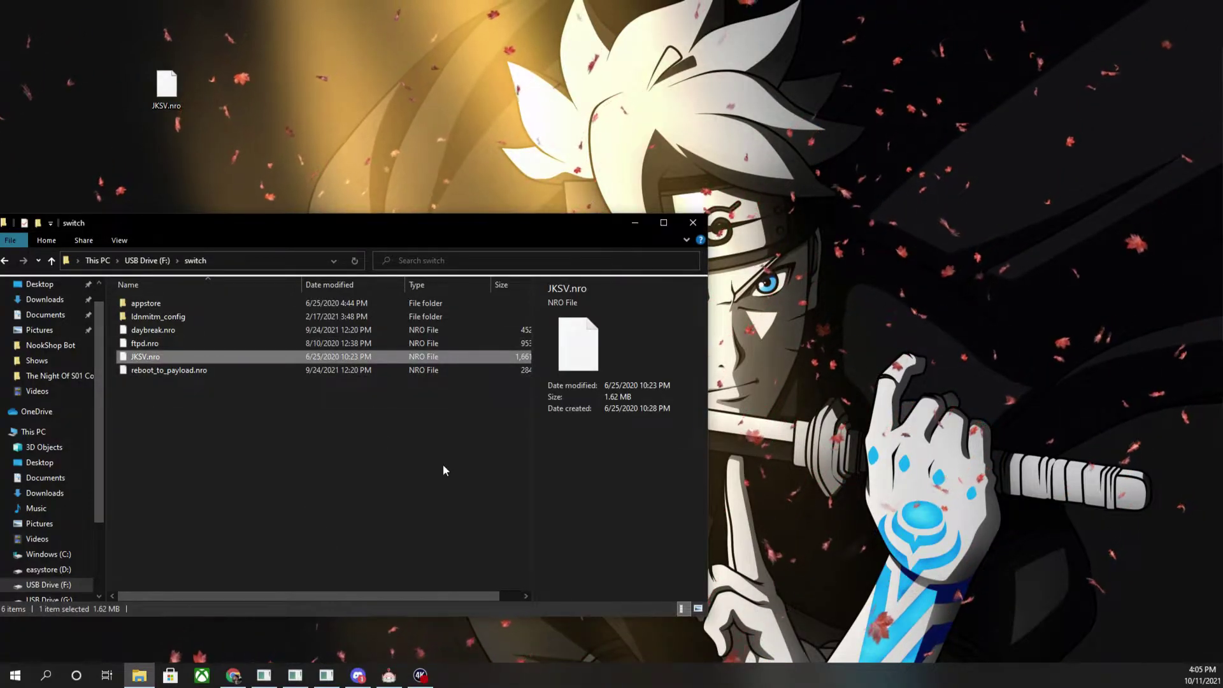
{"action": "key", "text": "Delete"}
{"action": "left_click", "coordinate": [659, 391]}
{"action": "left_click_drag", "start_coordinate": [166, 89], "coordinate": [163, 422]}
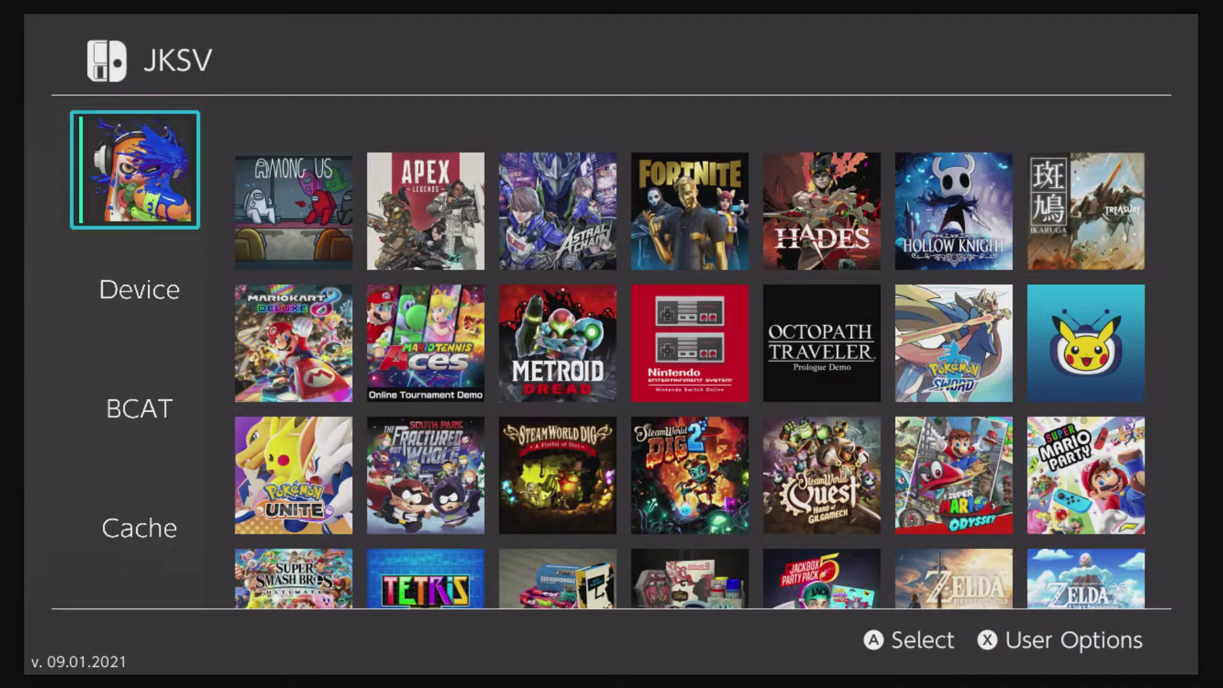
Step: Browse the game library to Mario Tennis Aces and check its save backups
{"action": "key", "text": "Return"}
{"action": "key", "text": "Right"}
{"action": "key", "text": "Right"}
{"action": "key", "text": "Down"}
{"action": "key", "text": "Left"}
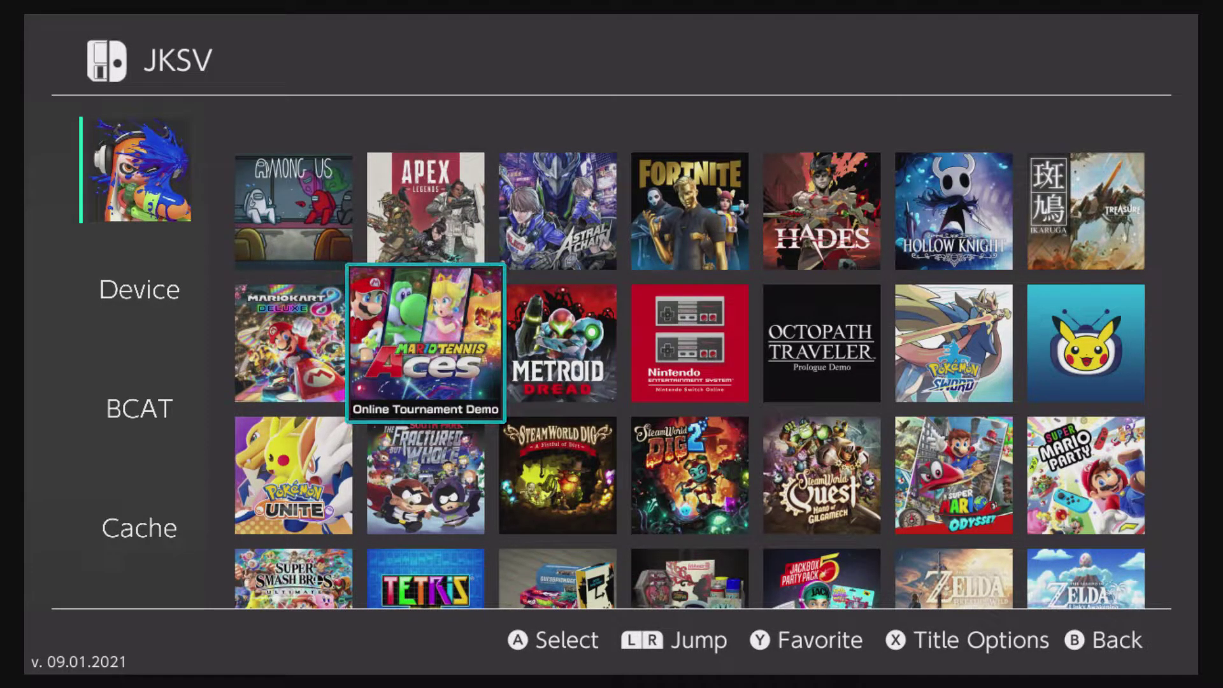
{"action": "key", "text": "Return"}
{"action": "key", "text": "Escape"}
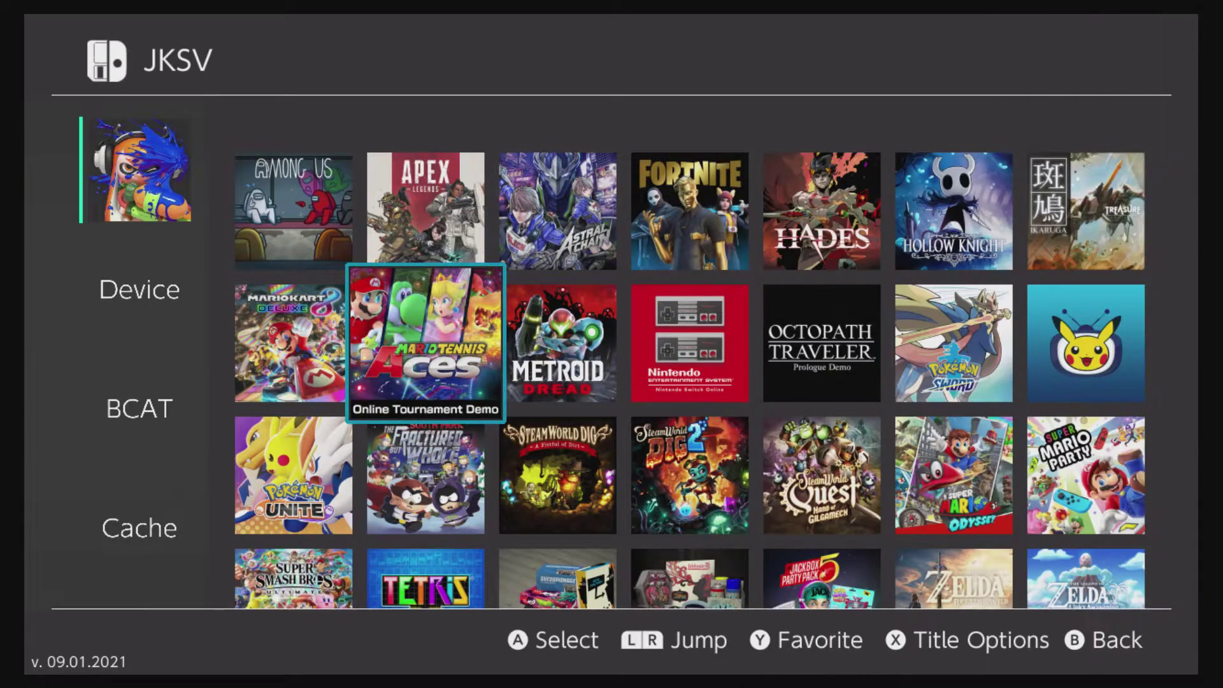
Step: Create a new Pokémon Sword backup with the default date-time name, then move to Device saves
{"action": "left_click", "coordinate": [953, 342]}
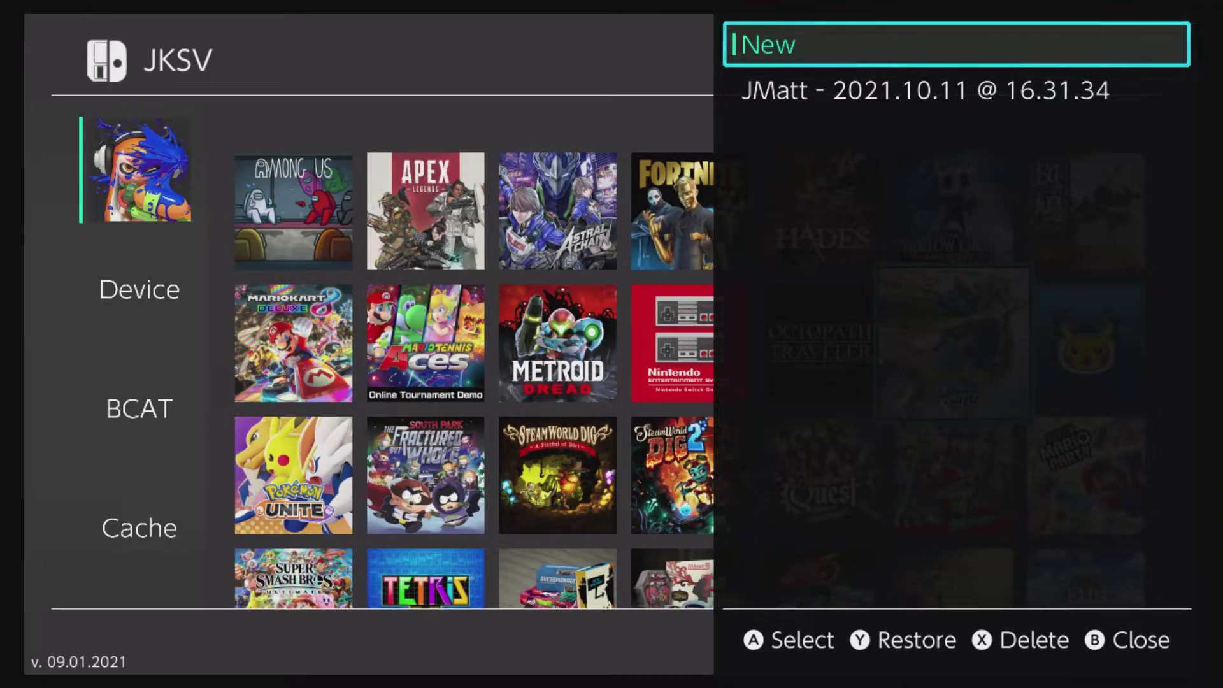
{"action": "key", "text": "Return"}
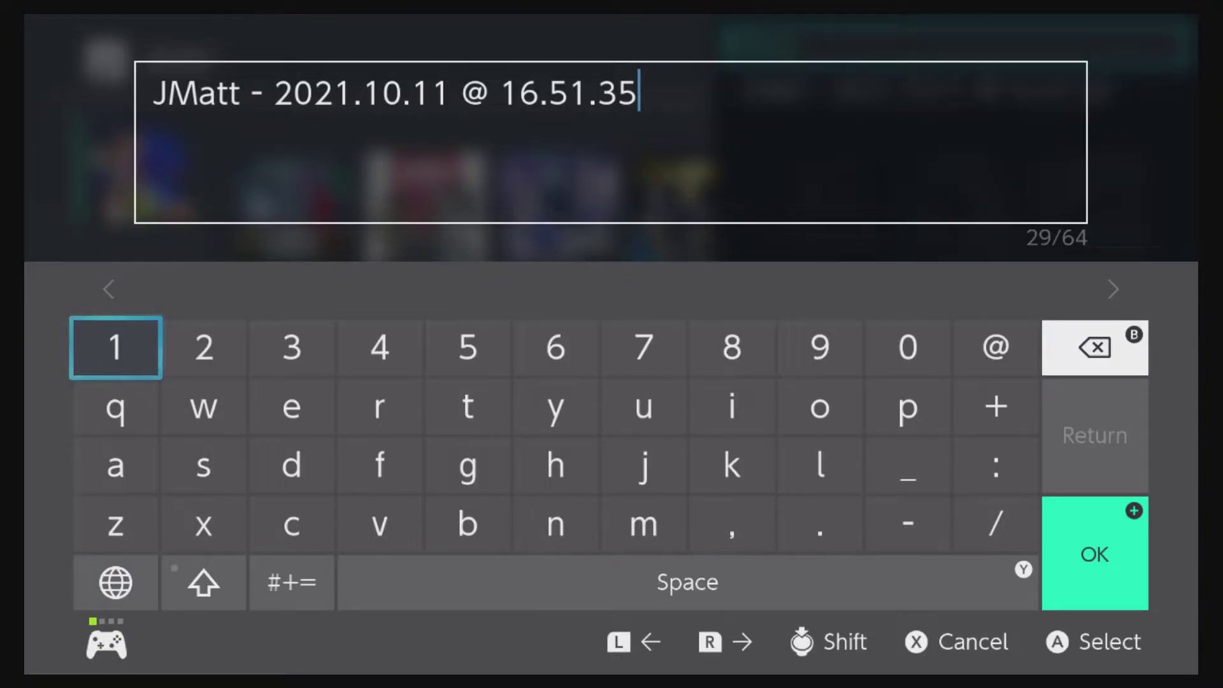
{"action": "key", "text": "plus"}
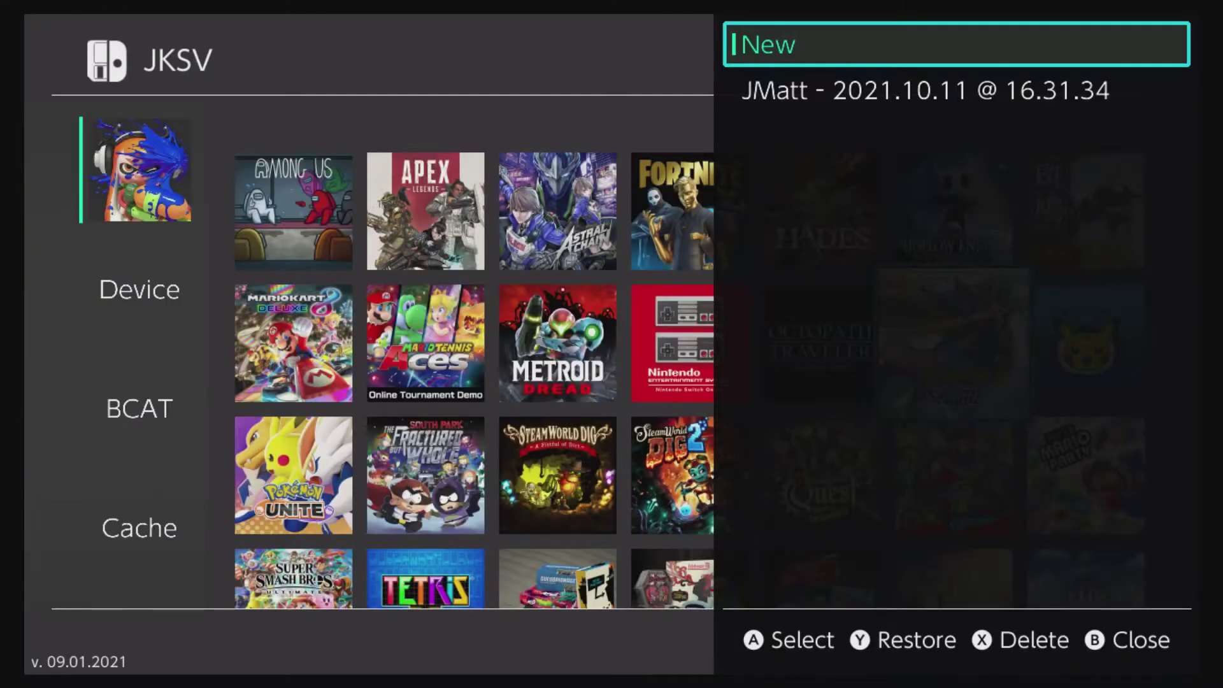
{"action": "key", "text": "Escape"}
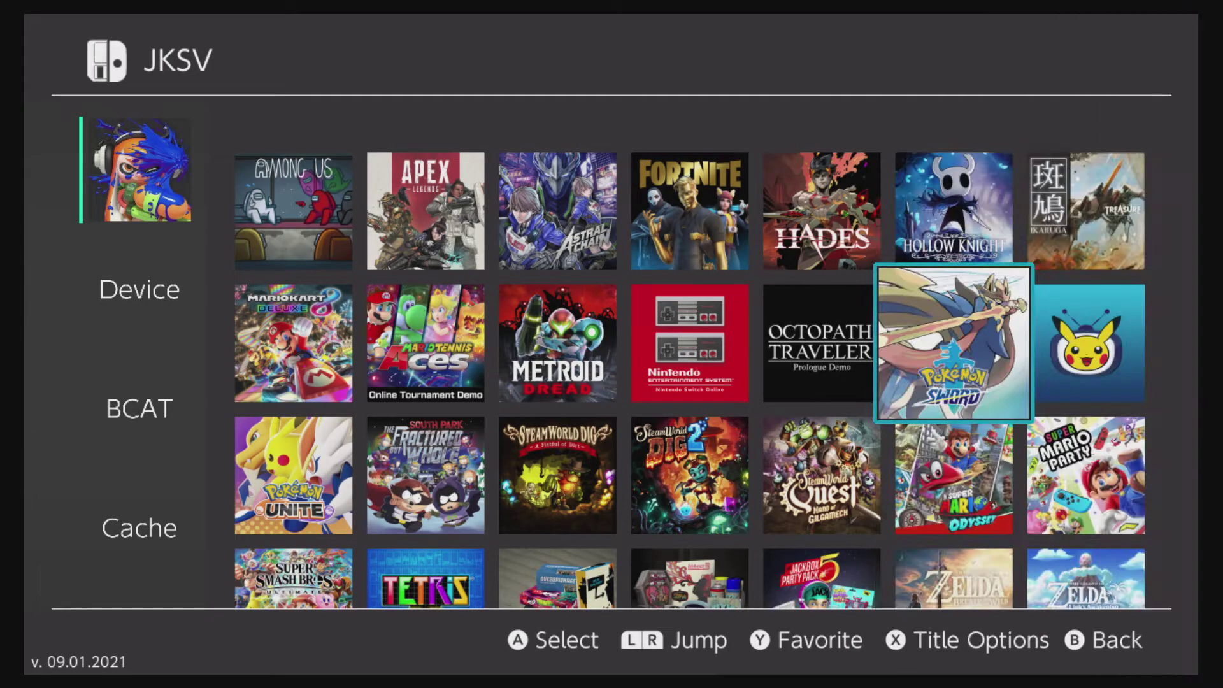
{"action": "key", "text": "Escape"}
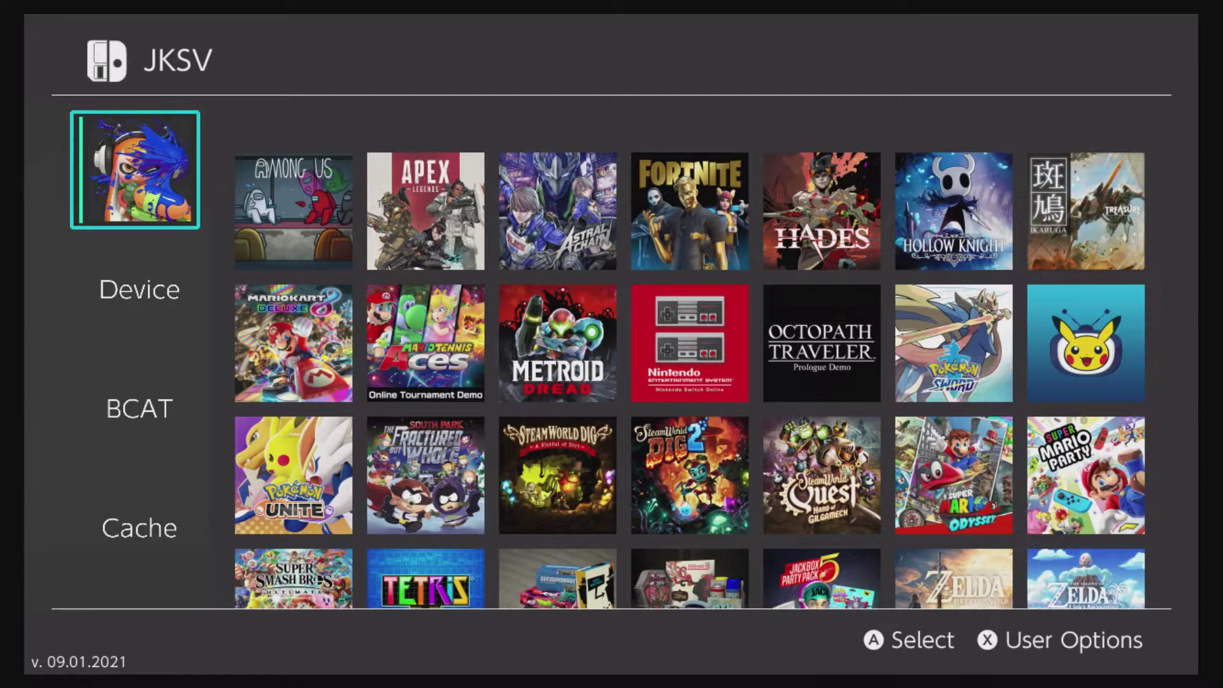
{"action": "key", "text": "Down"}
Step: Restore the NookShop backup onto the Animal Crossing device save, holding to confirm
{"action": "key", "text": "Return"}
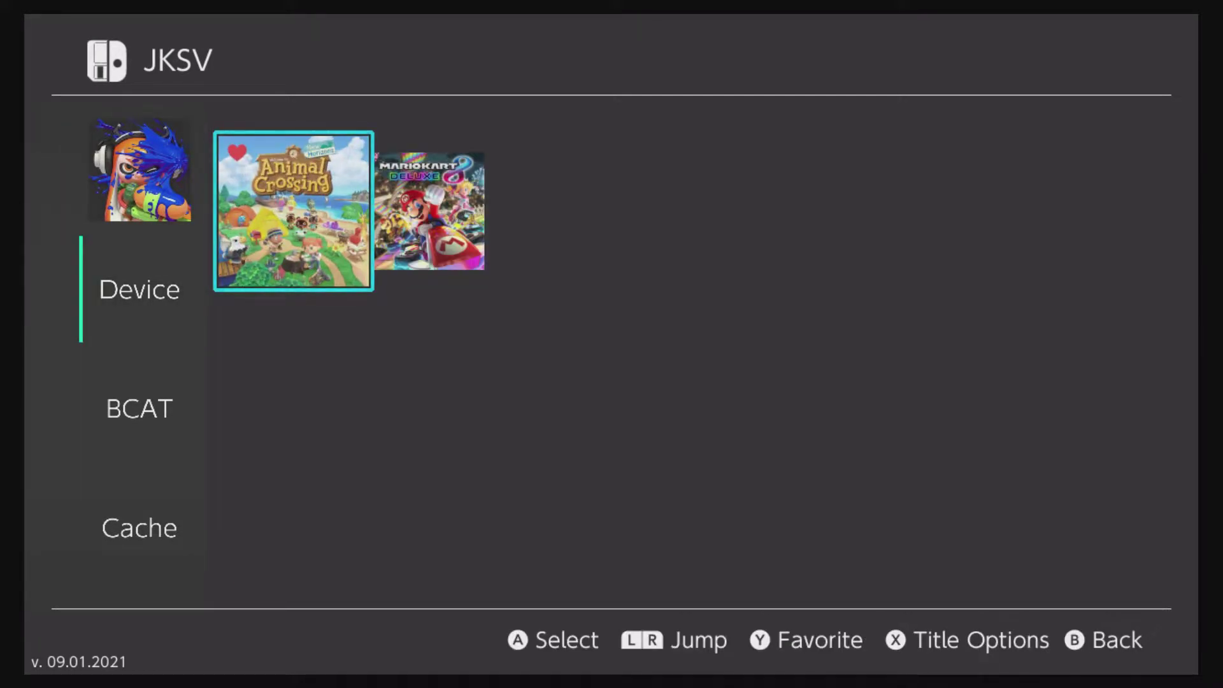
{"action": "key", "text": "Return"}
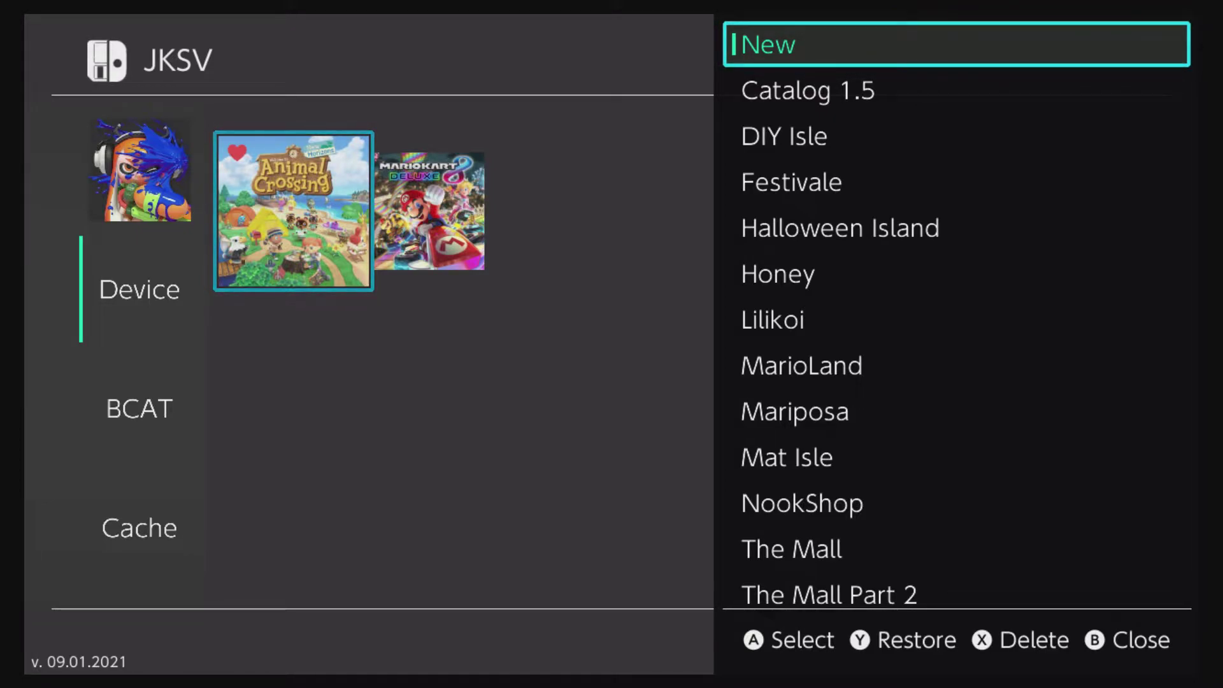
{"action": "key", "text": "Down"}
{"action": "key", "text": "Down"}
{"action": "key", "text": "Down"}
{"action": "key", "text": "Down"}
{"action": "key", "text": "Down"}
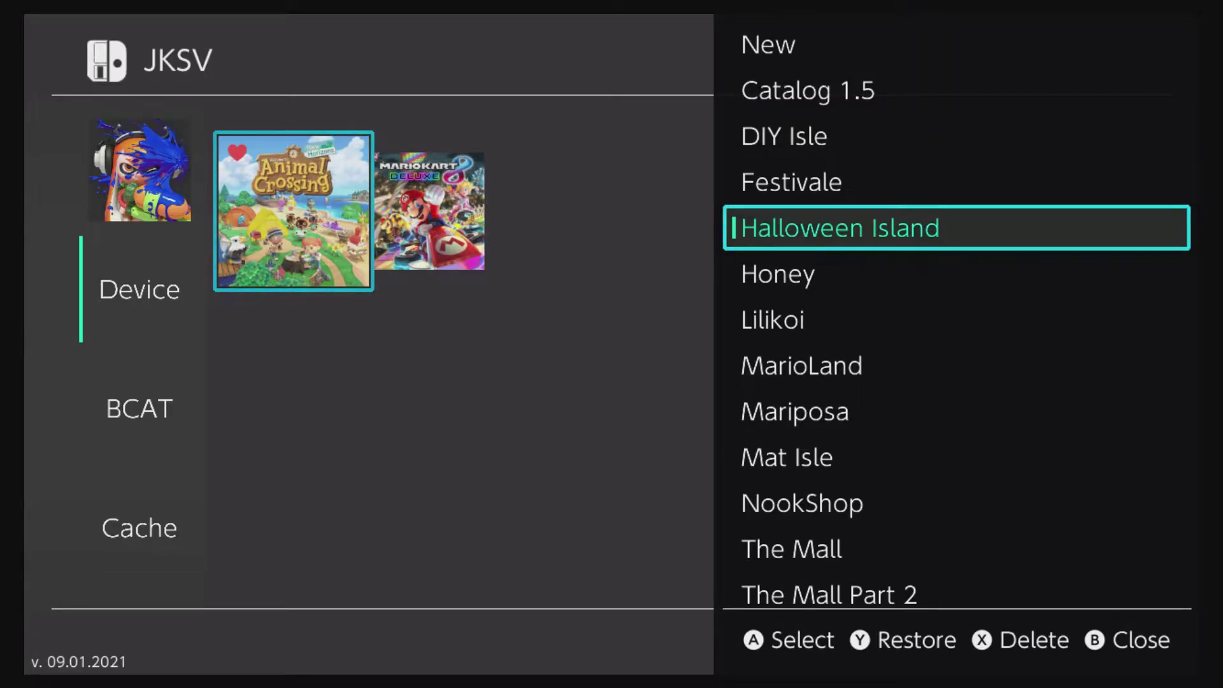
{"action": "key", "text": "Down"}
{"action": "key", "text": "Down"}
{"action": "key", "text": "Down"}
{"action": "key", "text": "Down"}
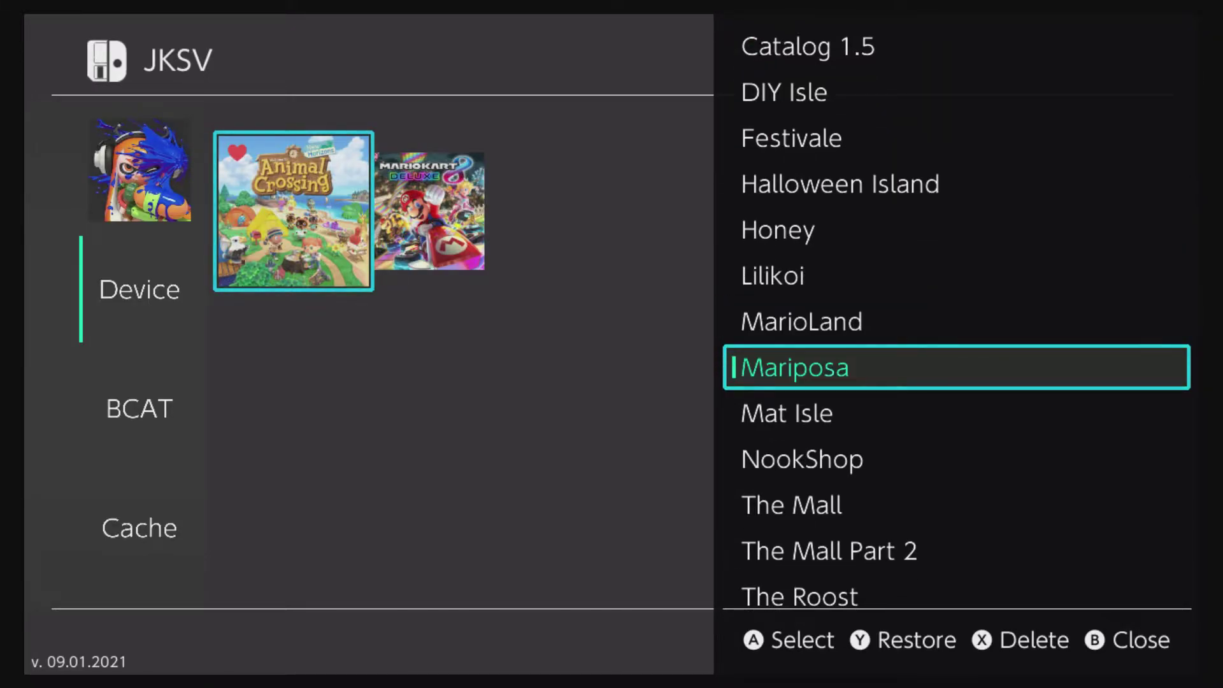
{"action": "key", "text": "Down"}
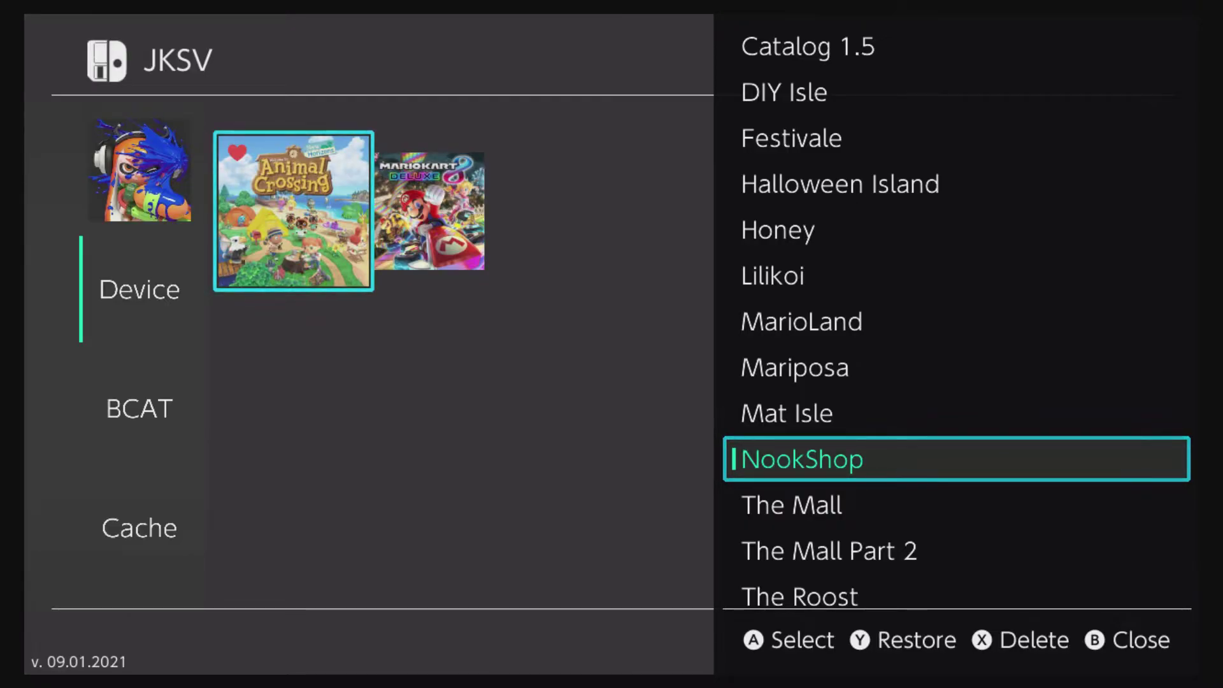
{"action": "key", "text": "y"}
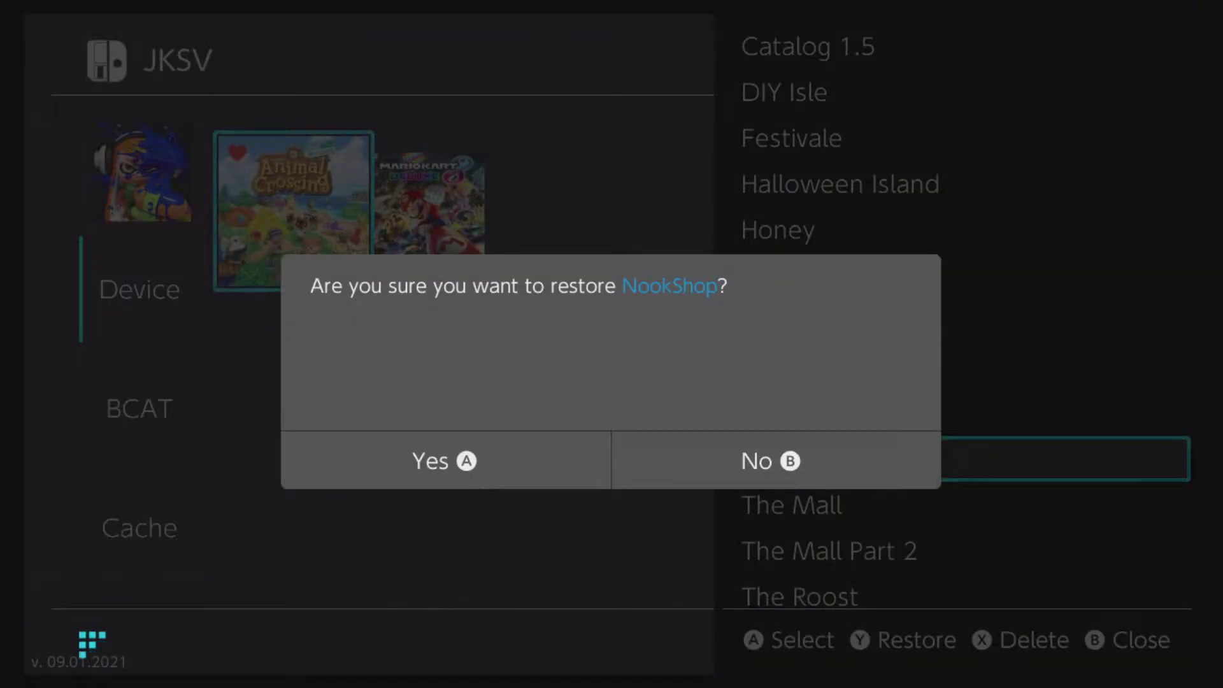
{"action": "key", "text": "a"}
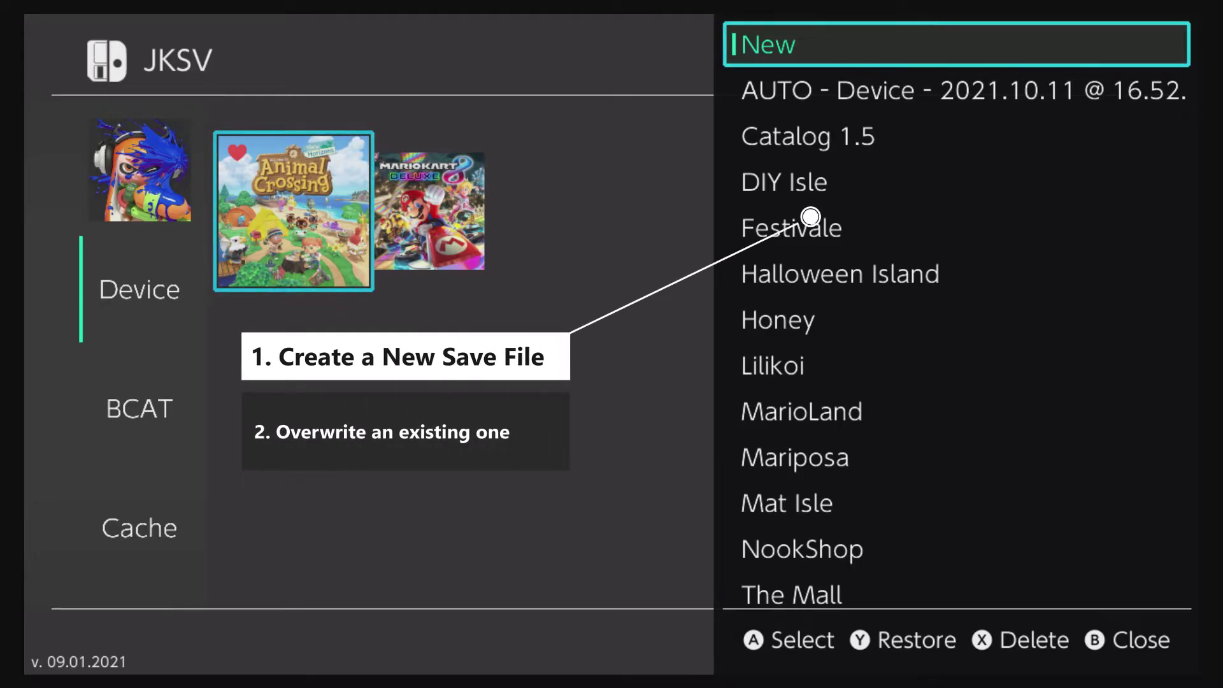
Step: Overwrite Animal Crossing's NookShop backup with the current save, then return up the list
{"action": "key", "text": "Down"}
{"action": "key", "text": "Down"}
{"action": "key", "text": "Down"}
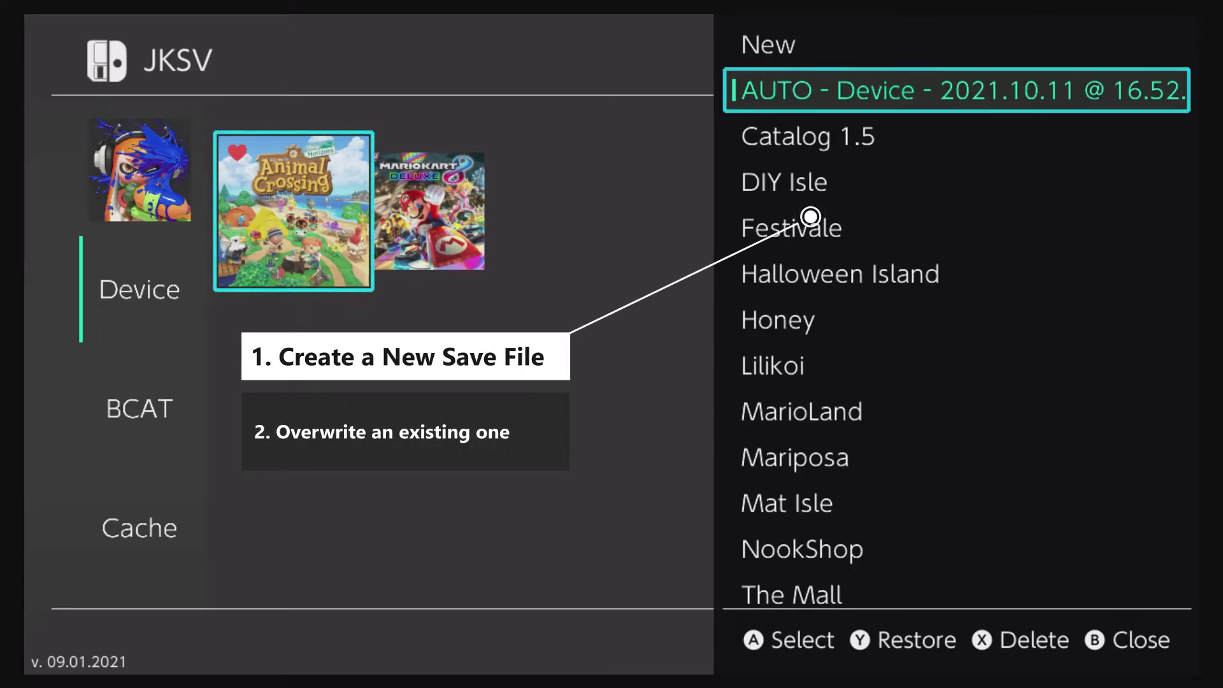
{"action": "key", "text": "Down"}
{"action": "key", "text": "Down"}
{"action": "key", "text": "Down"}
{"action": "key", "text": "Down"}
{"action": "key", "text": "Down"}
{"action": "key", "text": "Down"}
{"action": "key", "text": "Down"}
{"action": "key", "text": "Down"}
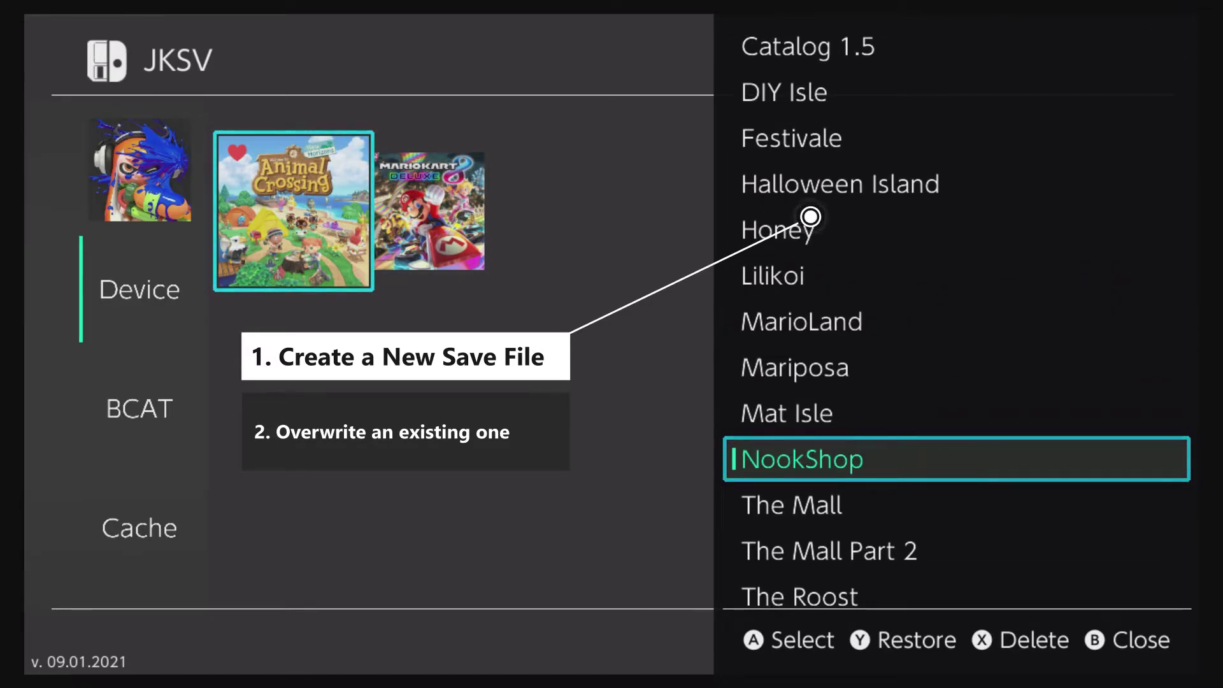
{"action": "key", "text": "Return"}
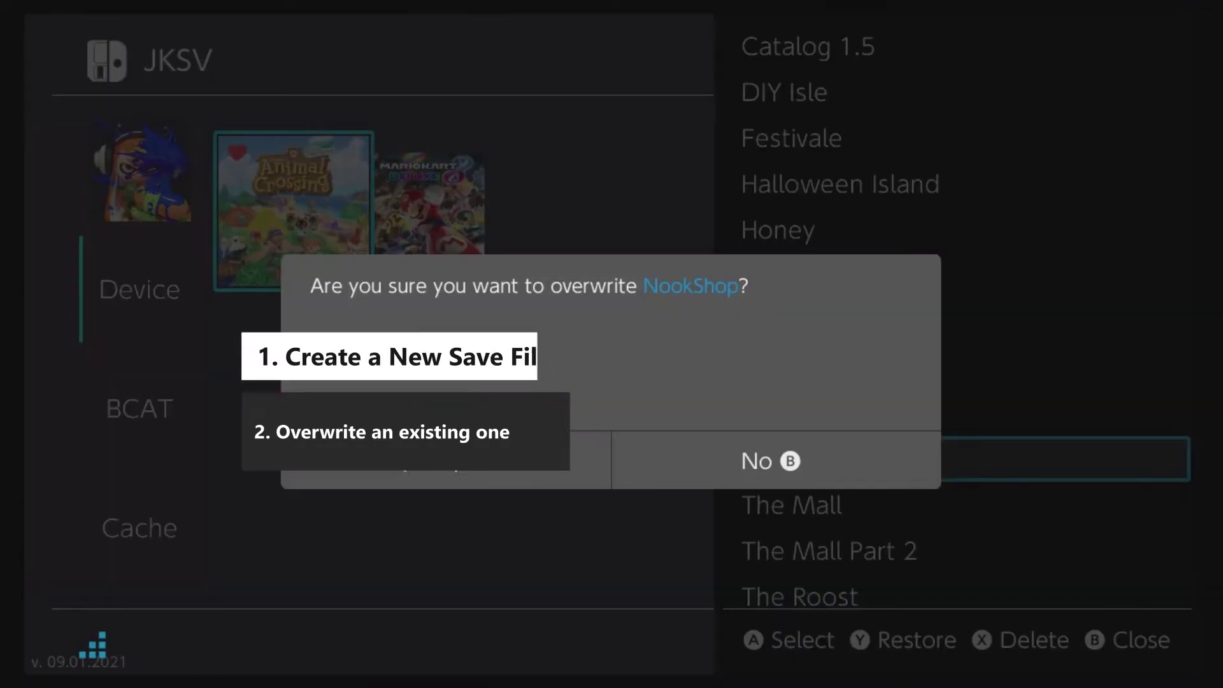
{"action": "key", "text": "Return"}
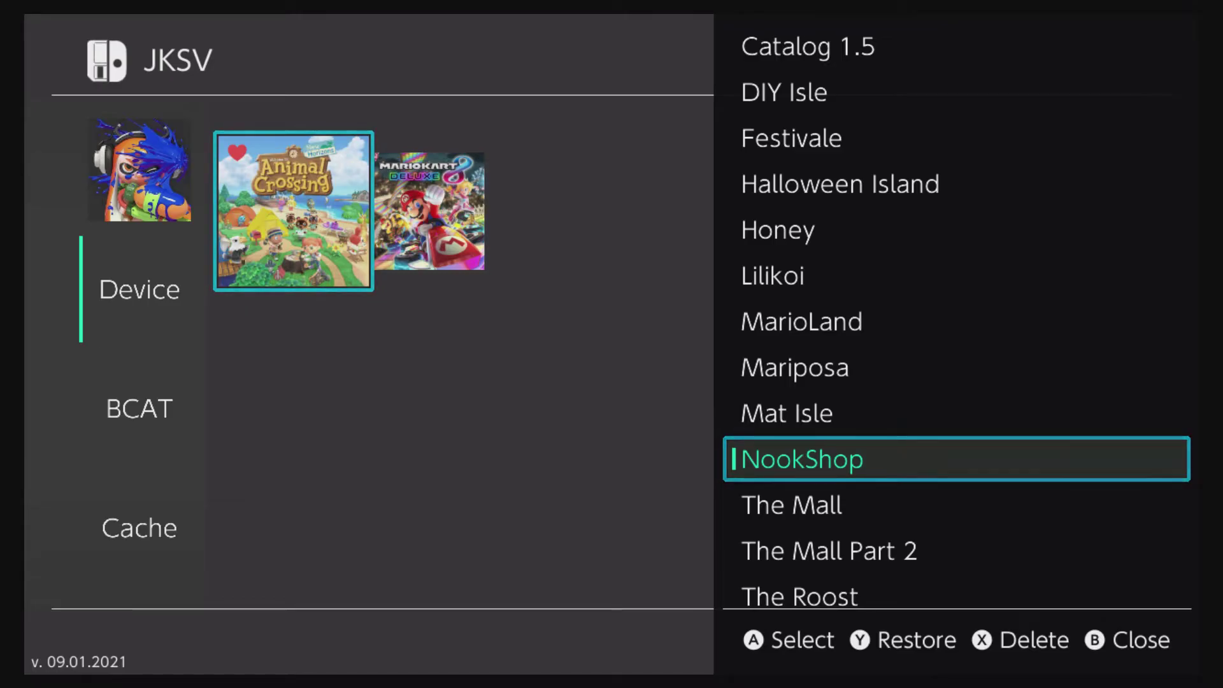
{"action": "key", "text": "Up"}
{"action": "key", "text": "Up"}
{"action": "key", "text": "Up"}
{"action": "key", "text": "Up"}
{"action": "key", "text": "Up"}
{"action": "key", "text": "Up"}
{"action": "key", "text": "Up"}
{"action": "key", "text": "Up"}
{"action": "key", "text": "Up"}
{"action": "key", "text": "Up"}
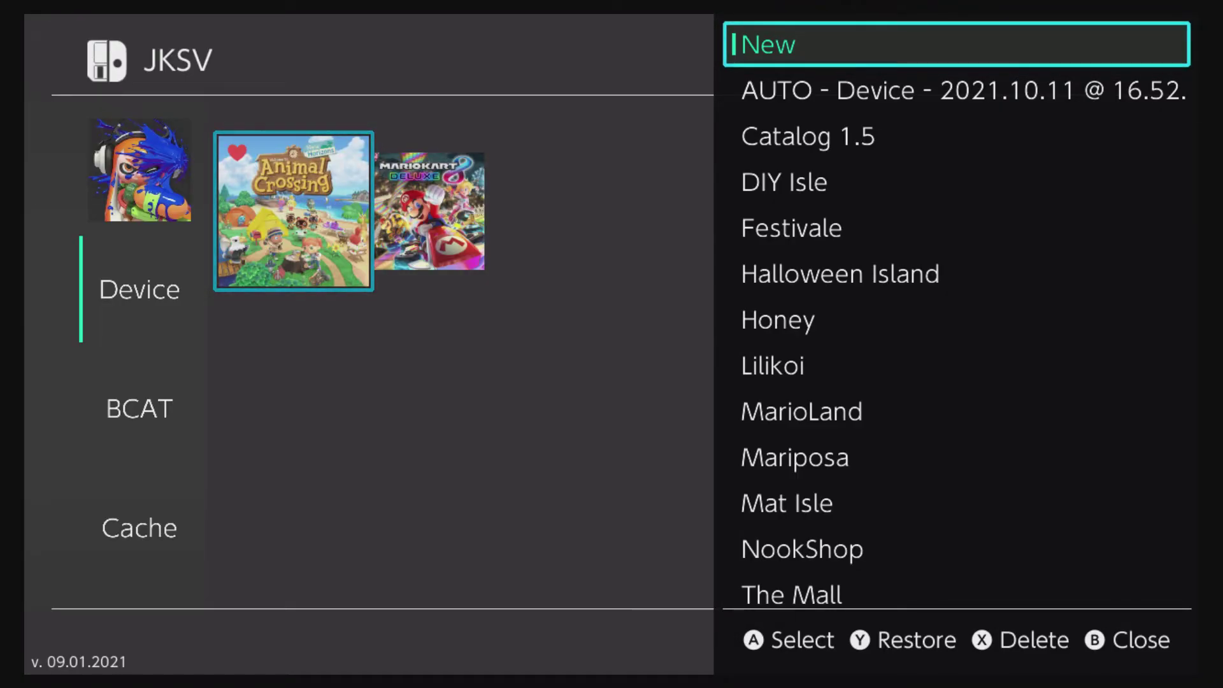
Step: Turn Auto Backup On Restore off in JKSV settings
{"action": "key", "text": "Escape"}
{"action": "key", "text": "Right"}
{"action": "key", "text": "Left"}
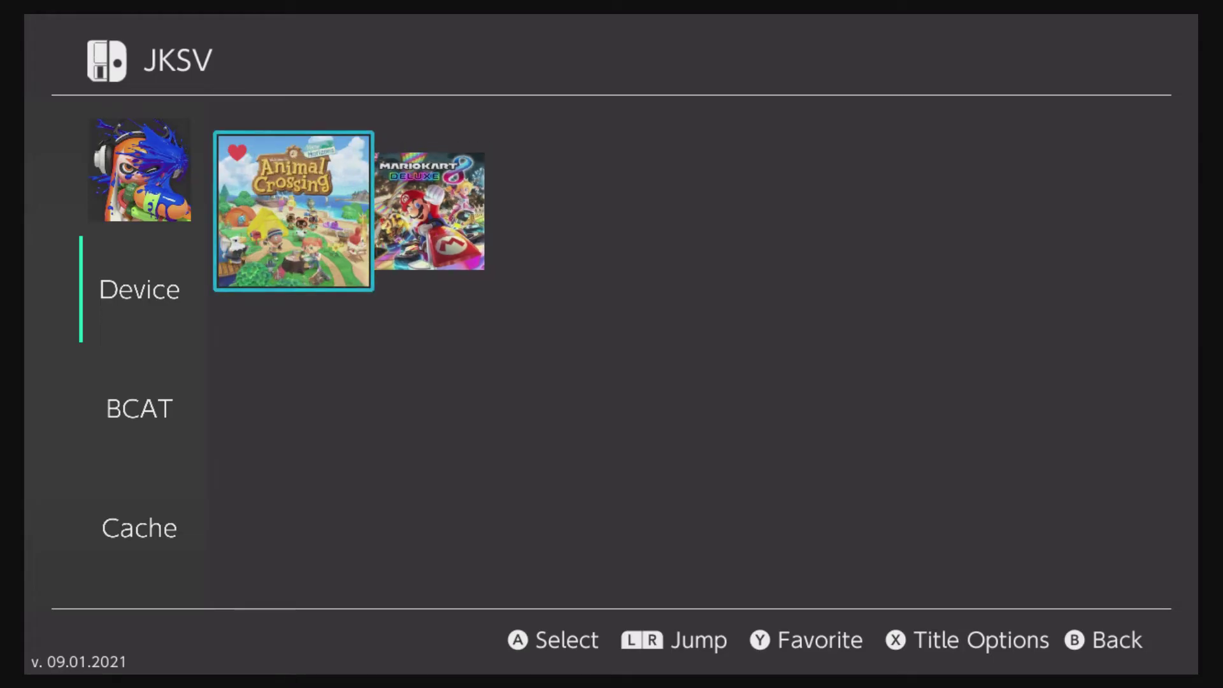
{"action": "key", "text": "Escape"}
{"action": "key", "text": "Down"}
{"action": "key", "text": "Down"}
{"action": "key", "text": "Down"}
{"action": "key", "text": "Down"}
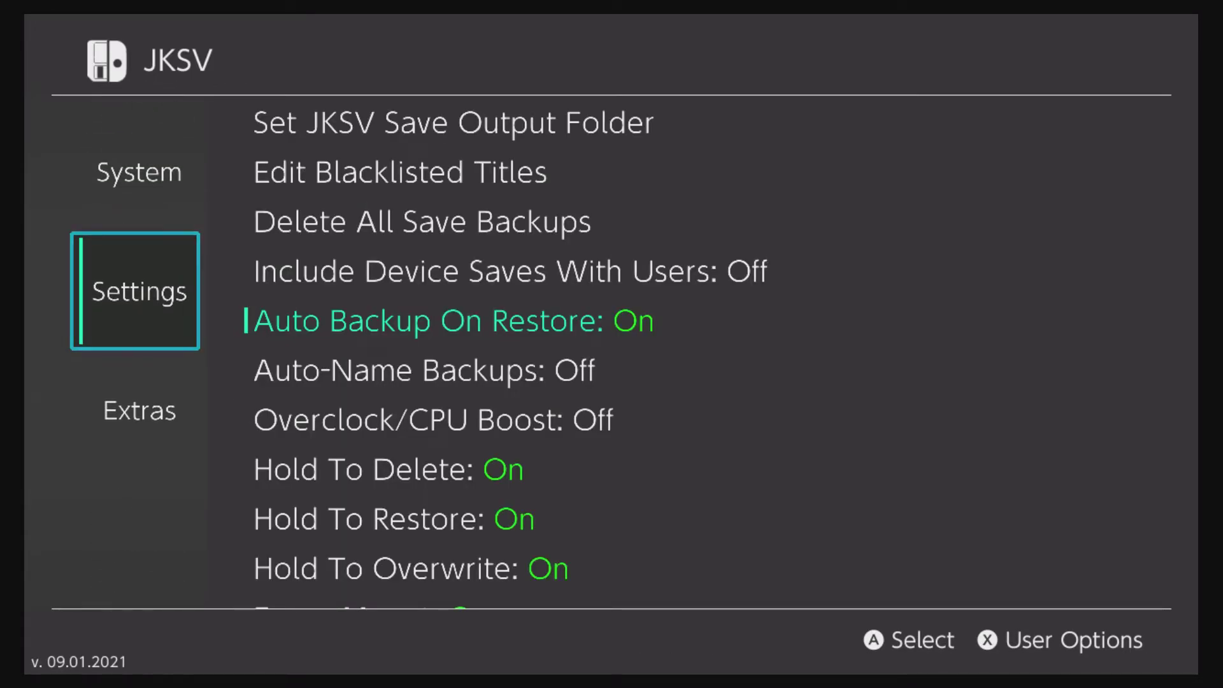
{"action": "key", "text": "Return"}
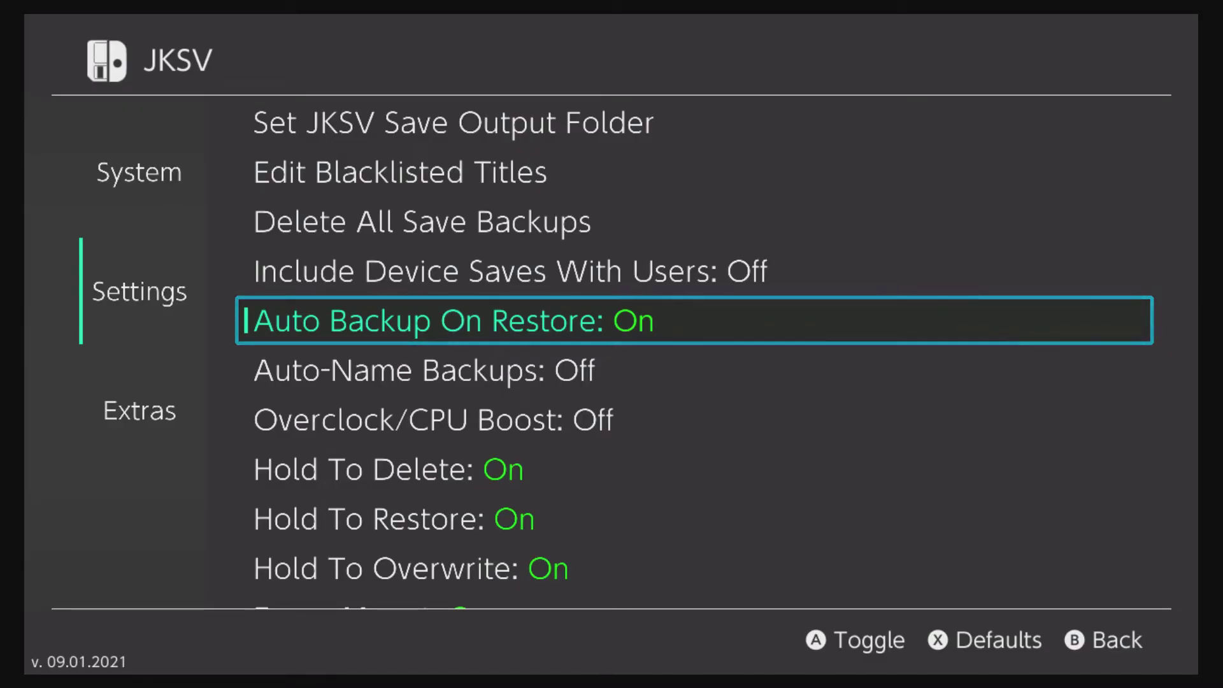
{"action": "key", "text": "Return"}
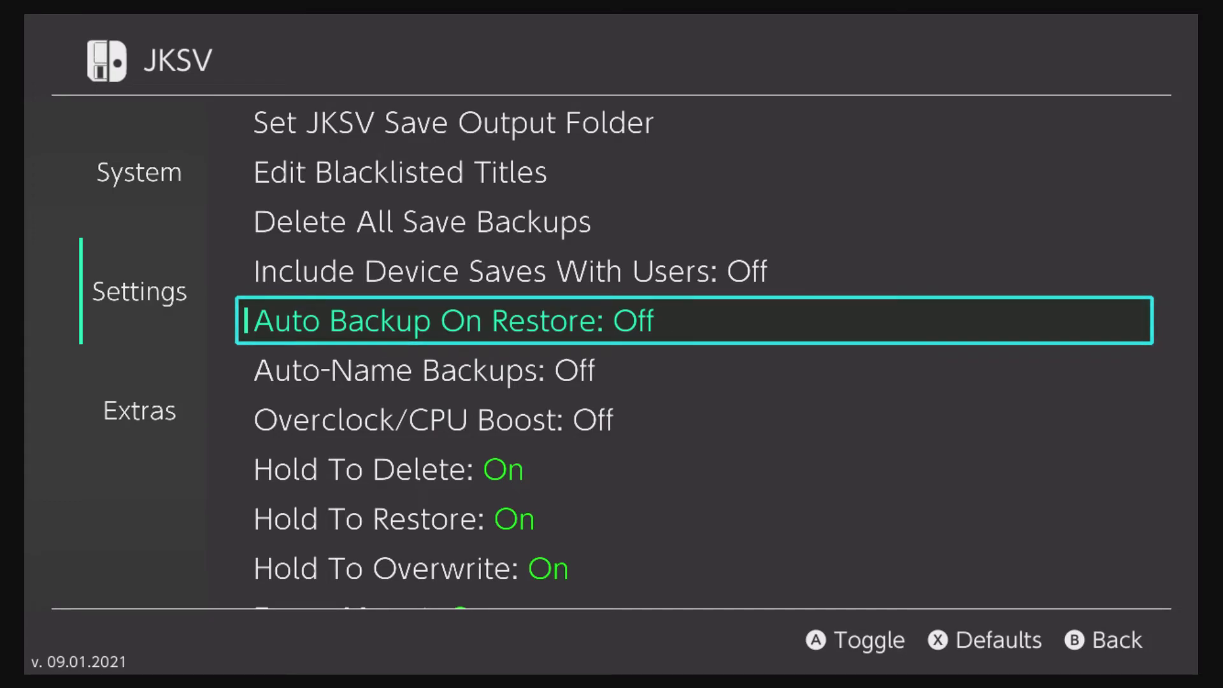
Step: Review Auto-Name Backups and the Hold To Delete, Restore and Overwrite settings
{"action": "key", "text": "Down"}
{"action": "key", "text": "Down"}
{"action": "key", "text": "Down"}
{"action": "key", "text": "Down"}
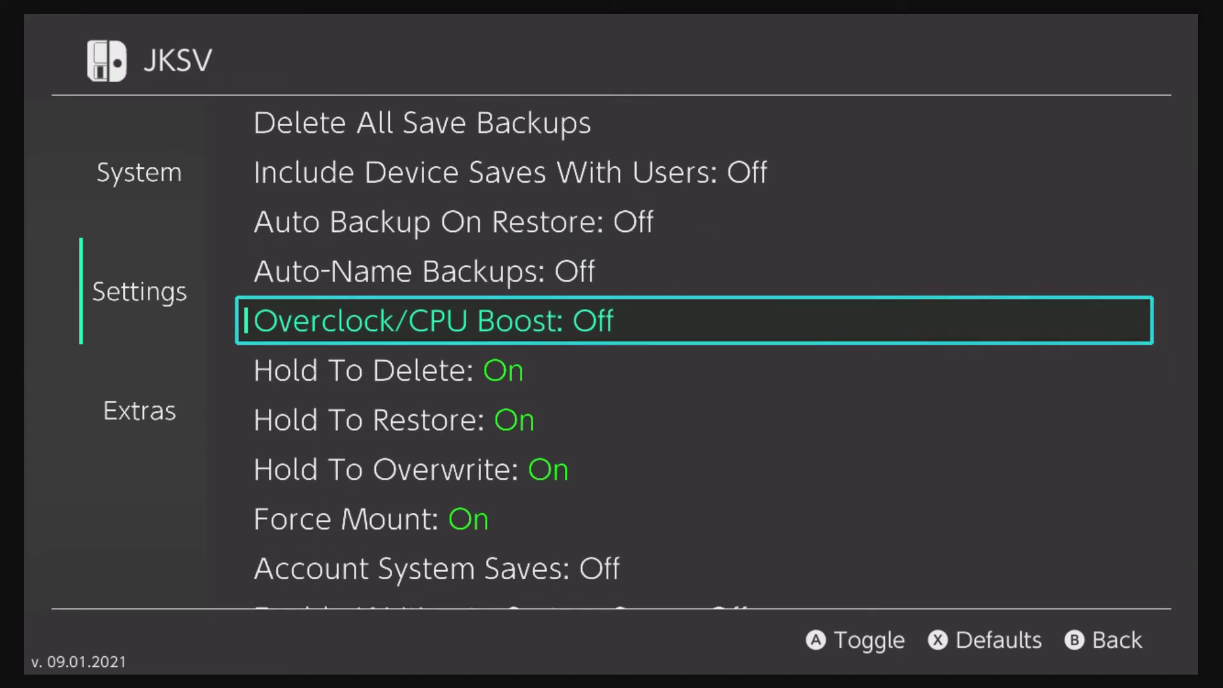
{"action": "key", "text": "Up"}
{"action": "key", "text": "Up"}
{"action": "key", "text": "Down"}
{"action": "key", "text": "Down"}
{"action": "key", "text": "Down"}
{"action": "key", "text": "Up"}
{"action": "key", "text": "Up"}
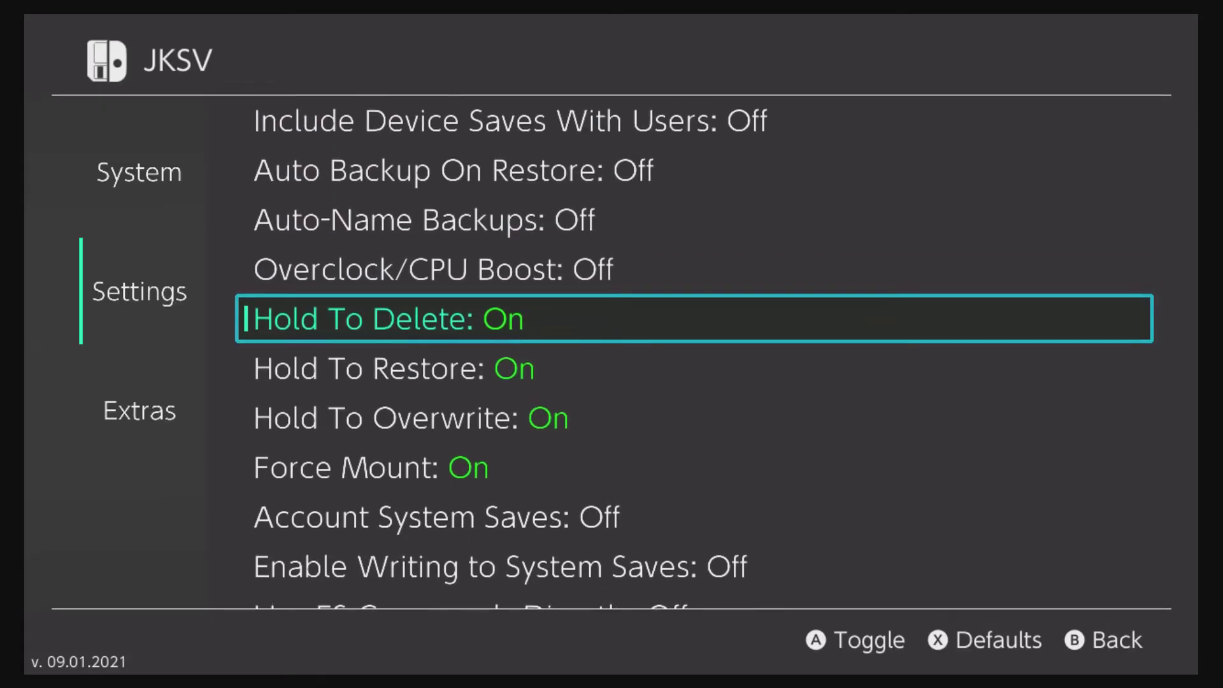
{"action": "key", "text": "Down"}
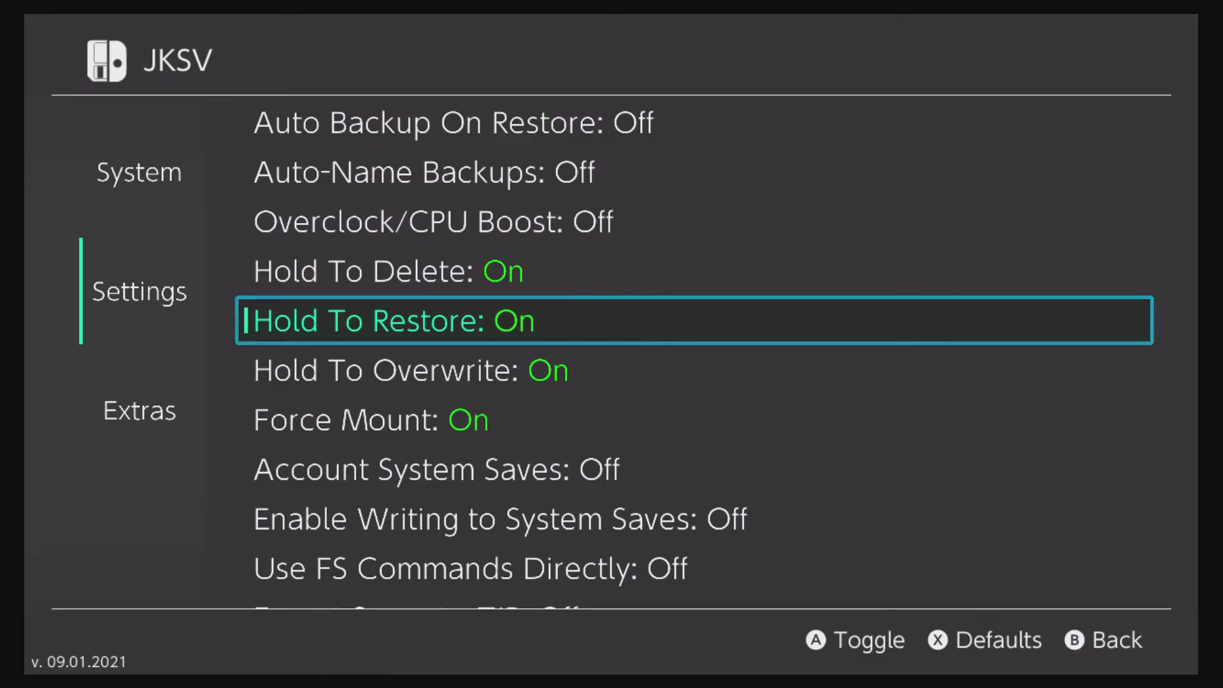
{"action": "key", "text": "Down"}
{"action": "key", "text": "Down"}
{"action": "key", "text": "Down"}
{"action": "key", "text": "Down"}
{"action": "key", "text": "Down"}
{"action": "key", "text": "Down"}
{"action": "key", "text": "Down"}
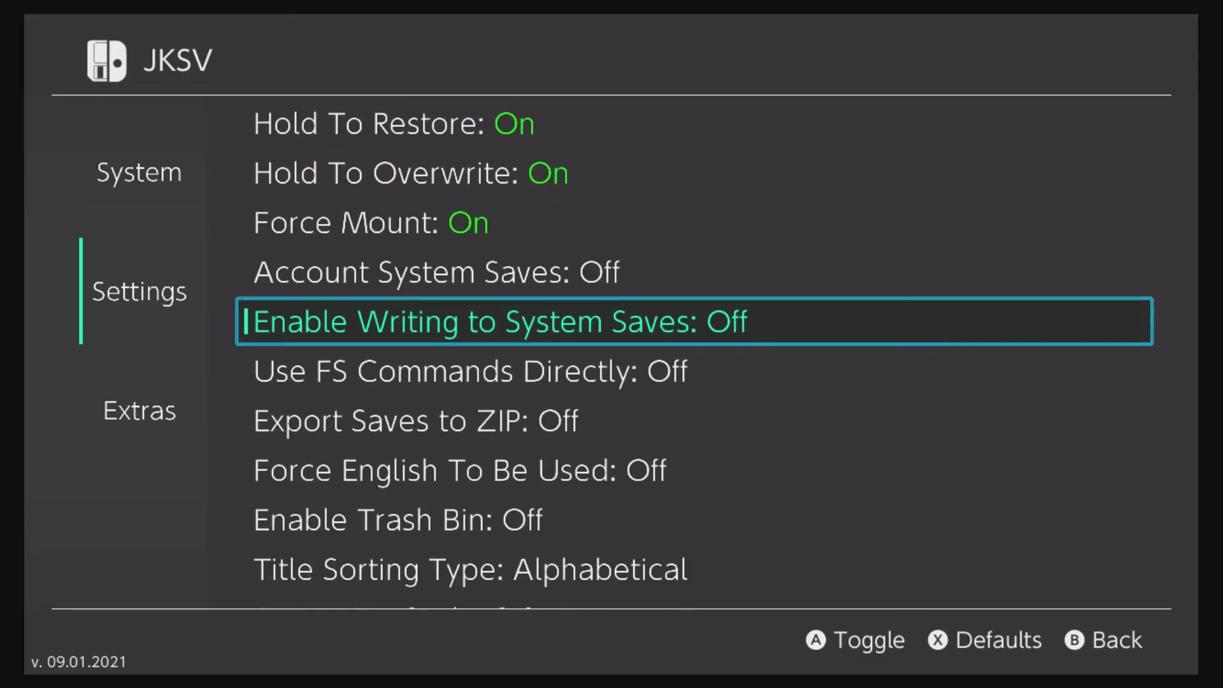
{"action": "key", "text": "Up"}
{"action": "key", "text": "Up"}
{"action": "key", "text": "Up"}
{"action": "key", "text": "Up"}
{"action": "key", "text": "Up"}
{"action": "key", "text": "Up"}
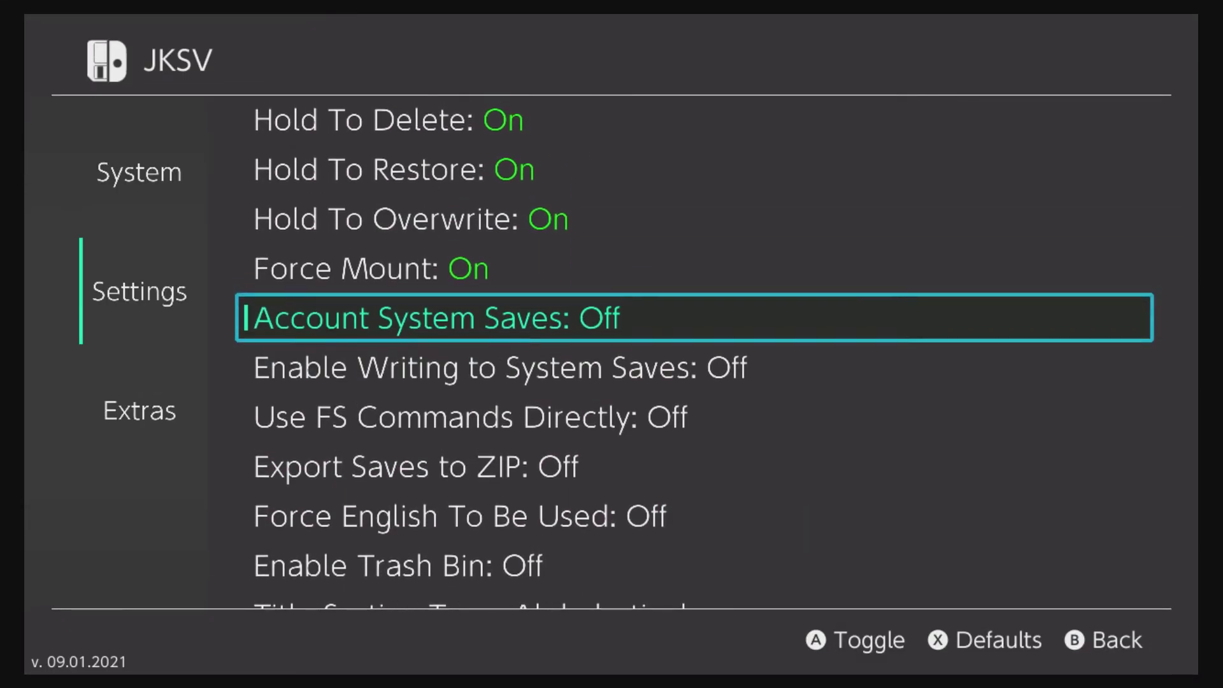
Step: Leave settings and go back to the user's full game library
{"action": "key", "text": "Escape"}
{"action": "key", "text": "Down"}
{"action": "key", "text": "Down"}
{"action": "key", "text": "Down"}
{"action": "key", "text": "Down"}
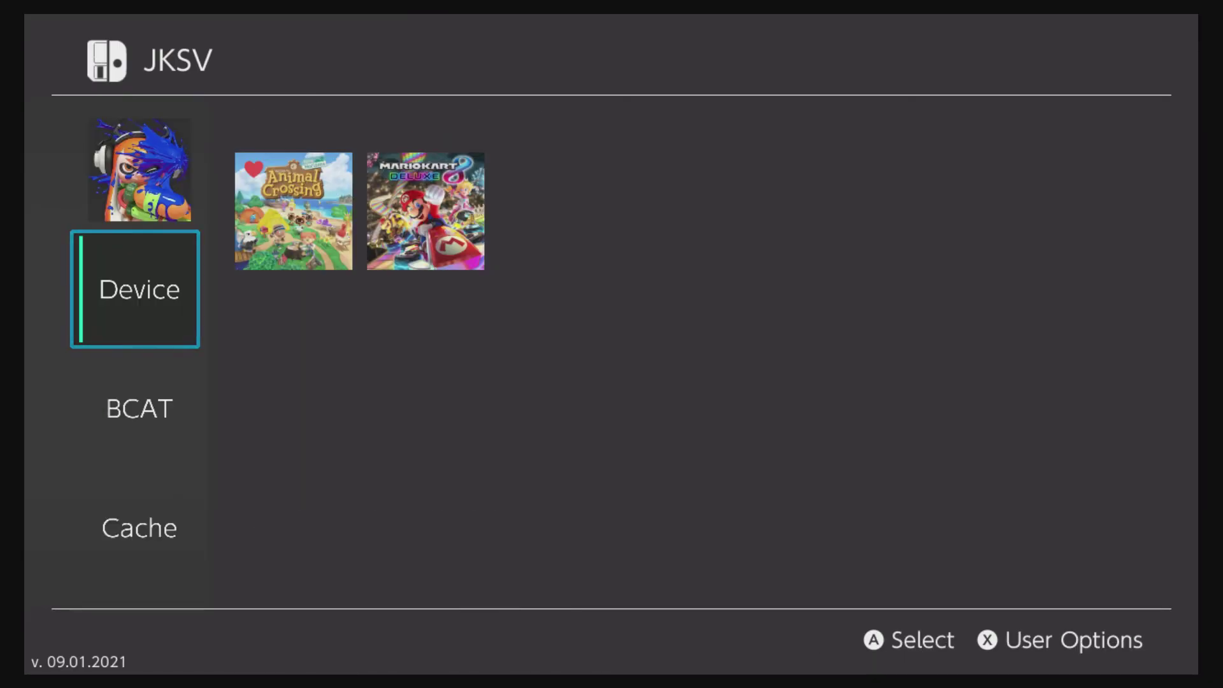
{"action": "key", "text": "Up"}
{"action": "key", "text": "Up"}
{"action": "key", "text": "Down"}
{"action": "key", "text": "Up"}
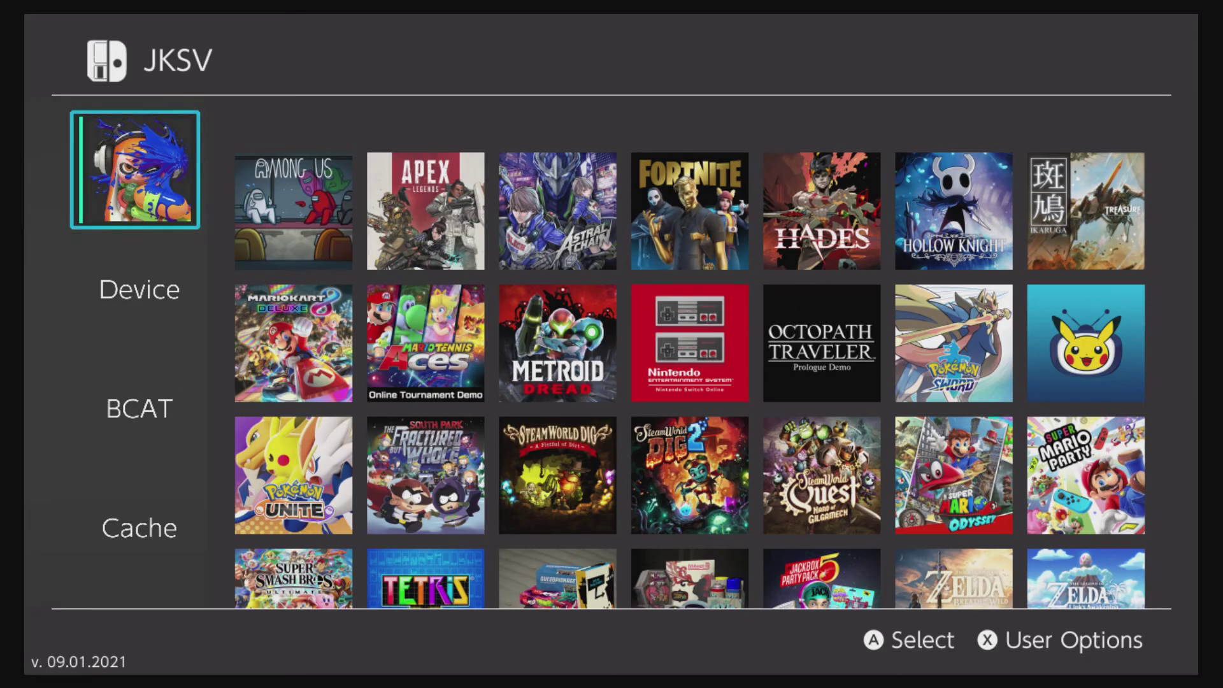